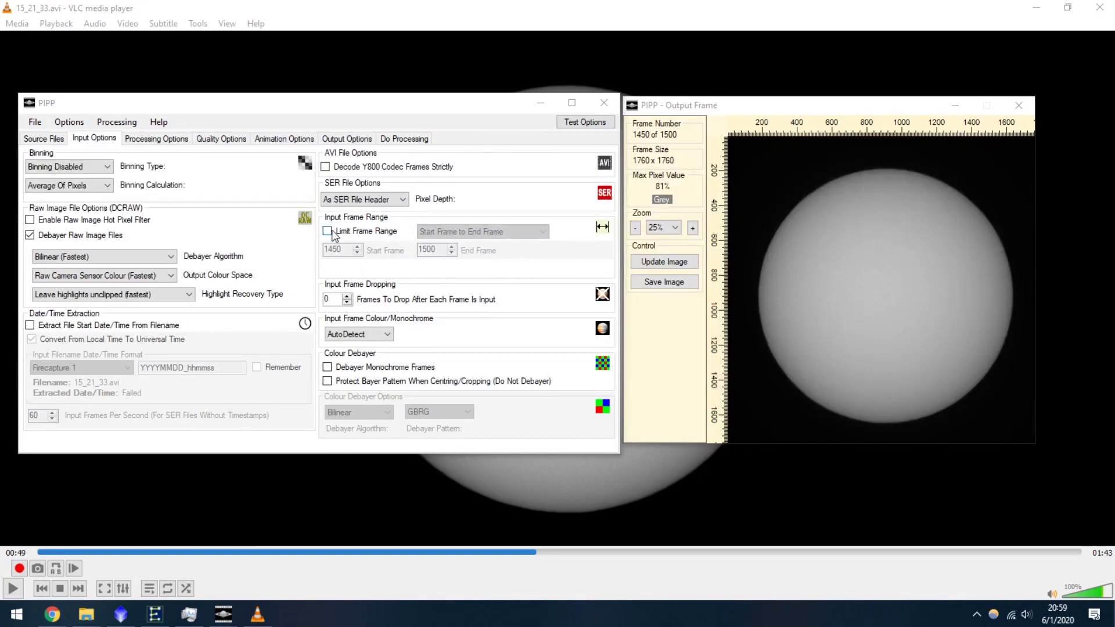
- Export frames 1450–1500 as TIFF images, then view one exported frame showing the station
click(328, 232)
click(336, 140)
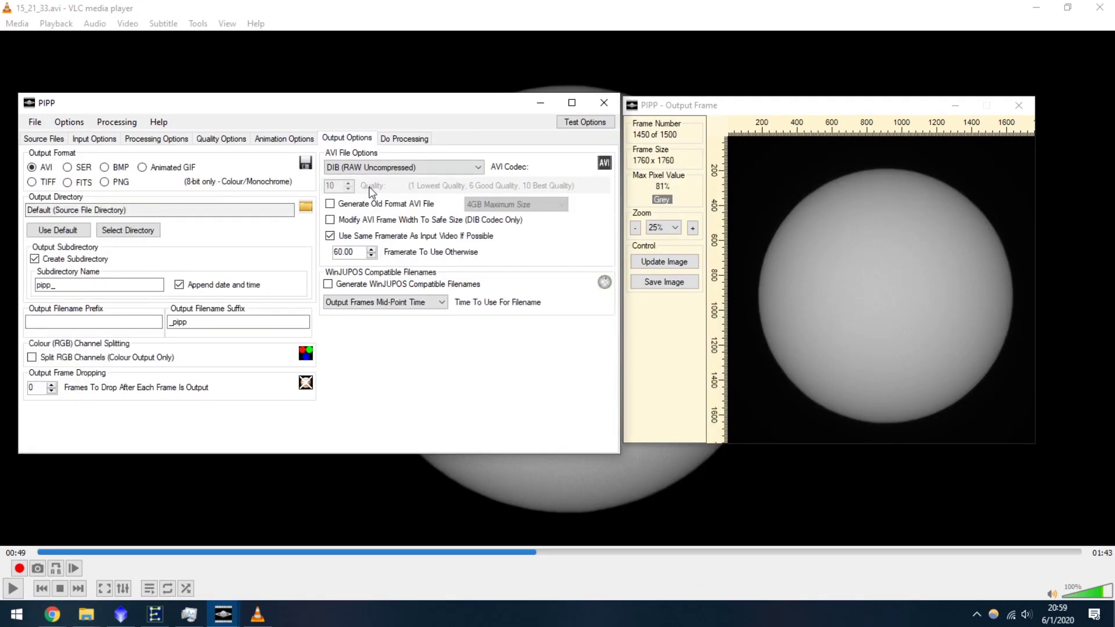
click(33, 182)
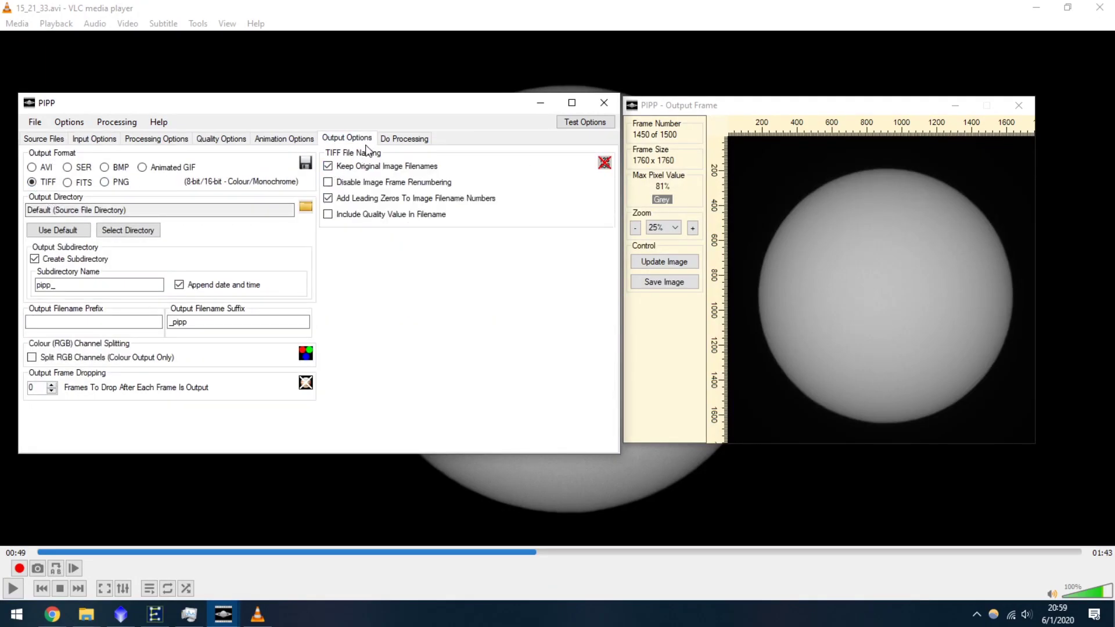
click(404, 138)
click(59, 169)
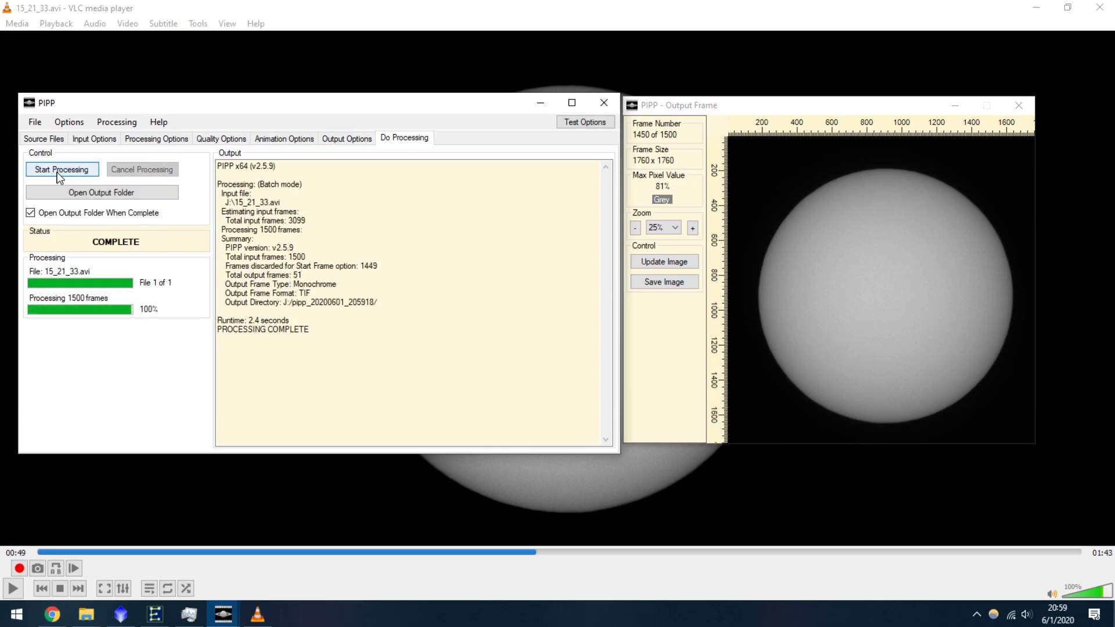
double_click(369, 258)
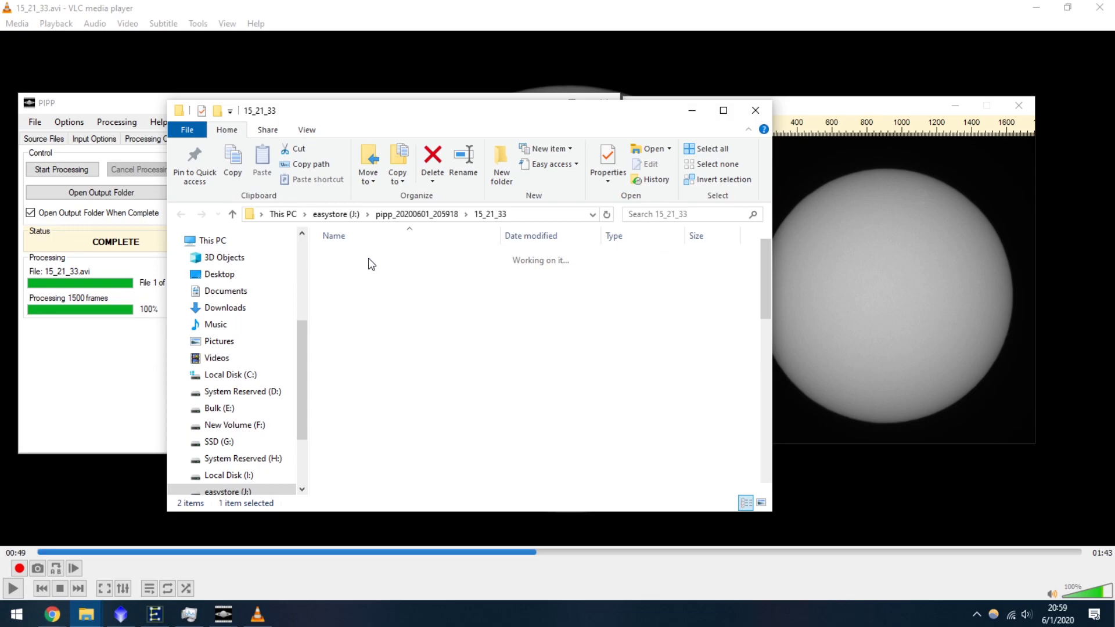
double_click(382, 248)
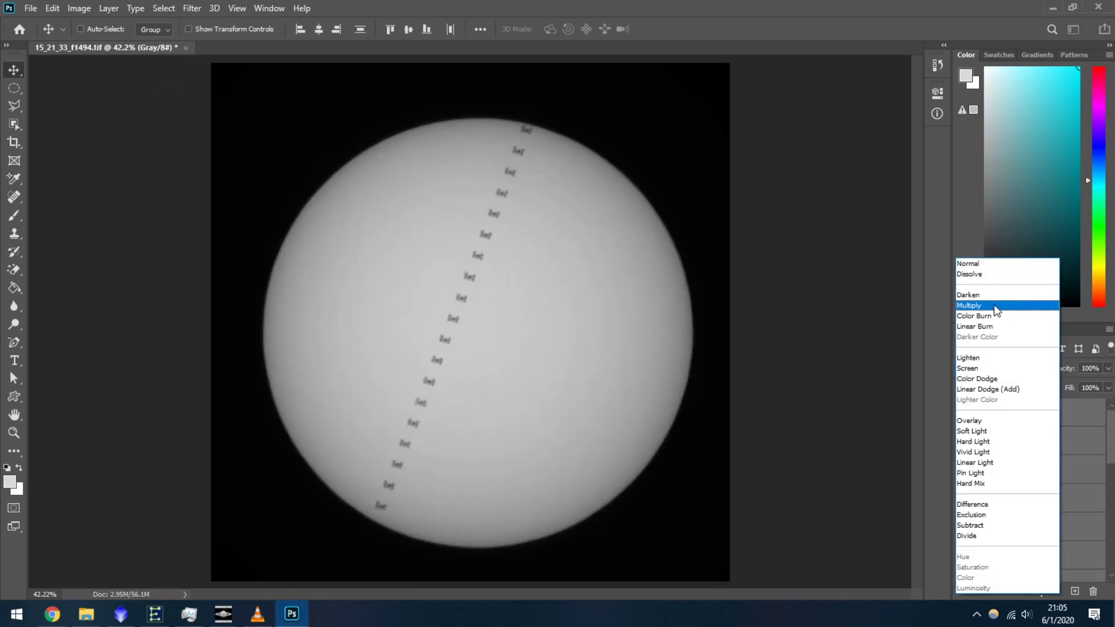
- Open Photoshop's Layer menu to merge the stacked transit frames
click(110, 8)
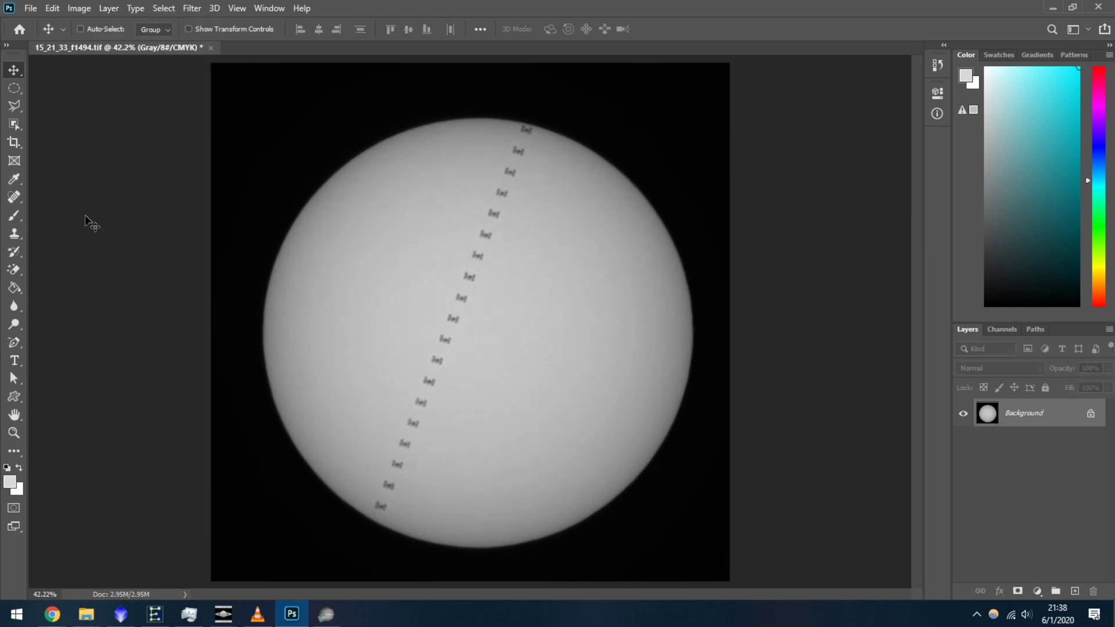
- Convert the composite to RGB Color and bring up Curves to tint the sun golden
click(78, 8)
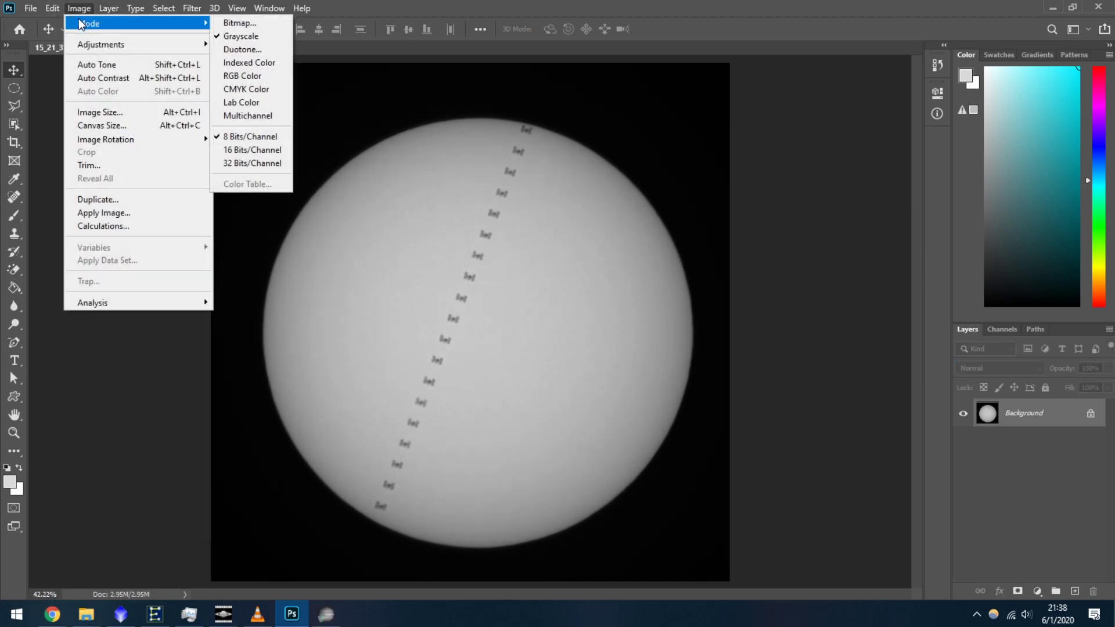
click(252, 76)
click(78, 9)
mouse_move(101, 44)
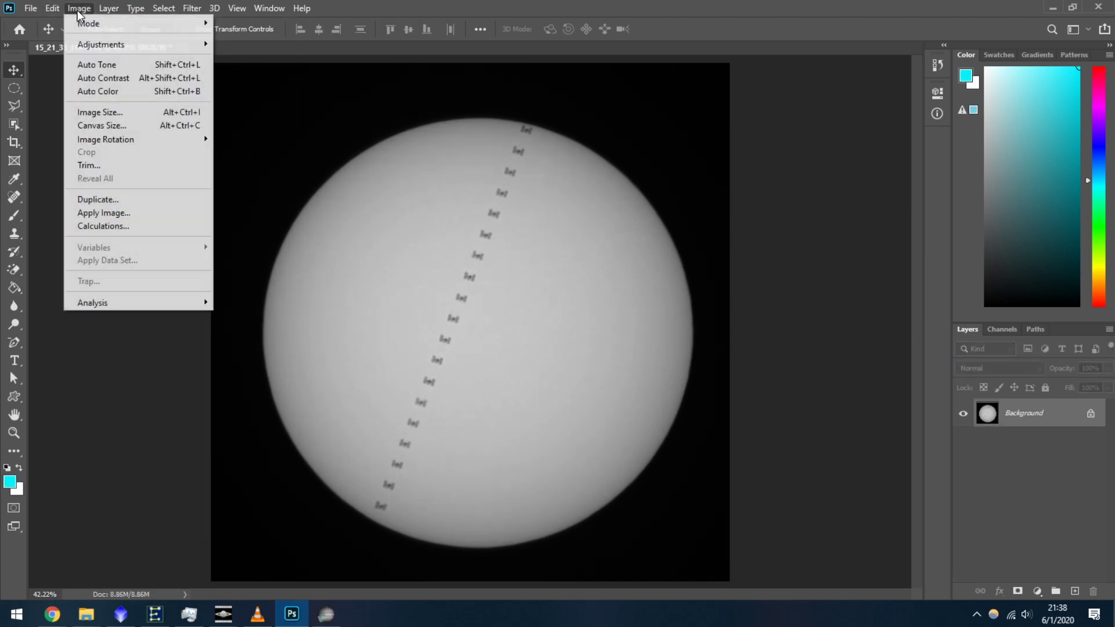
click(251, 71)
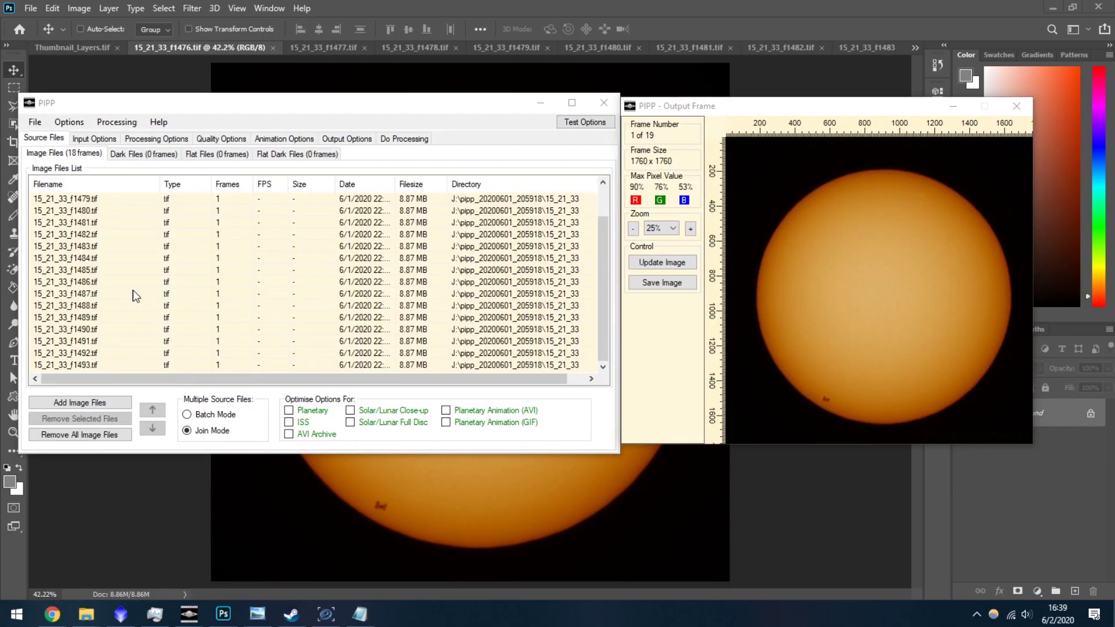
- Set PIPP's output format to Animated GIF for the 18 colour frames
click(94, 140)
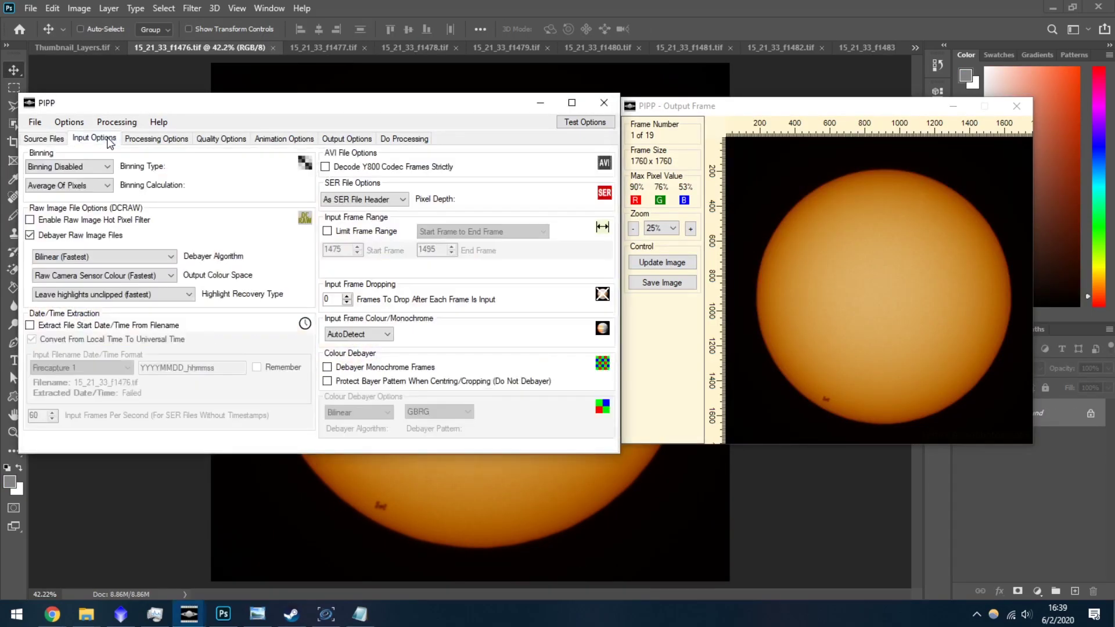
click(346, 139)
click(174, 167)
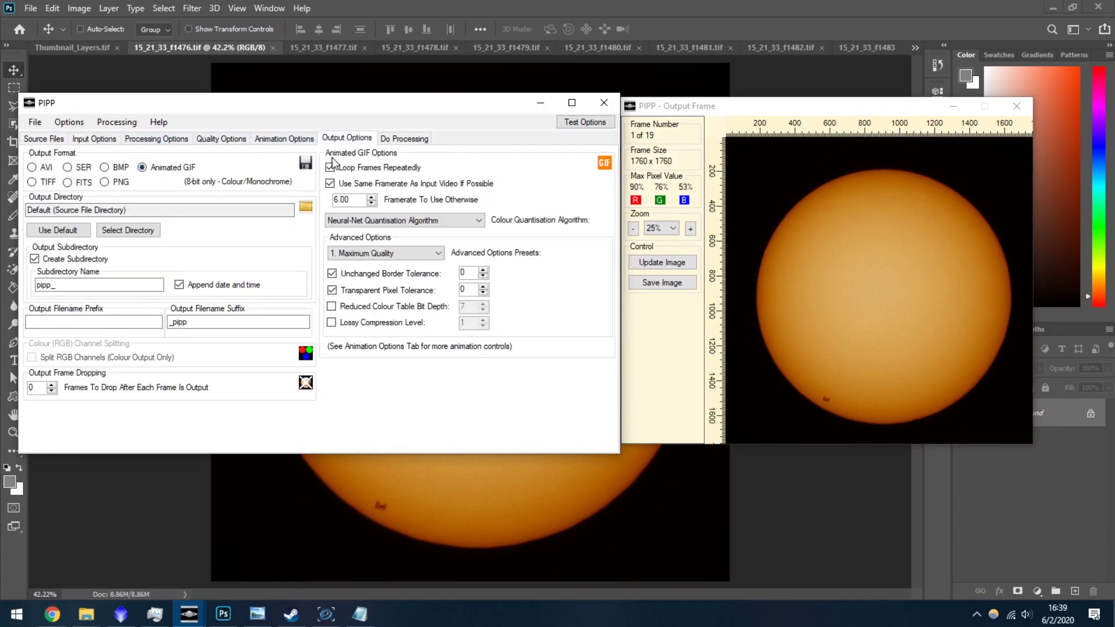
click(404, 139)
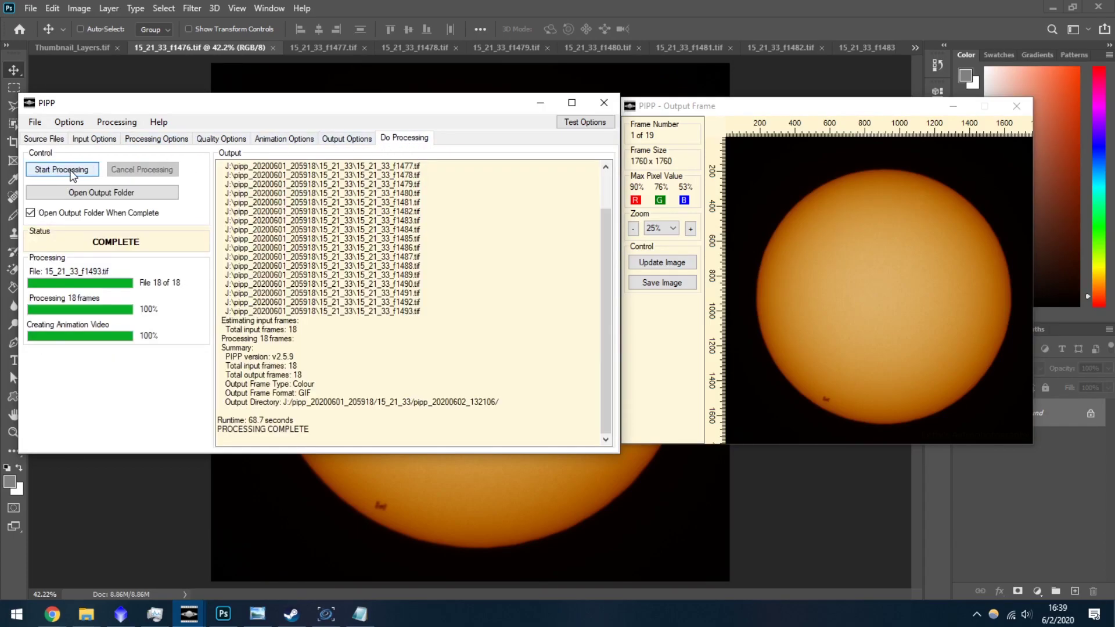